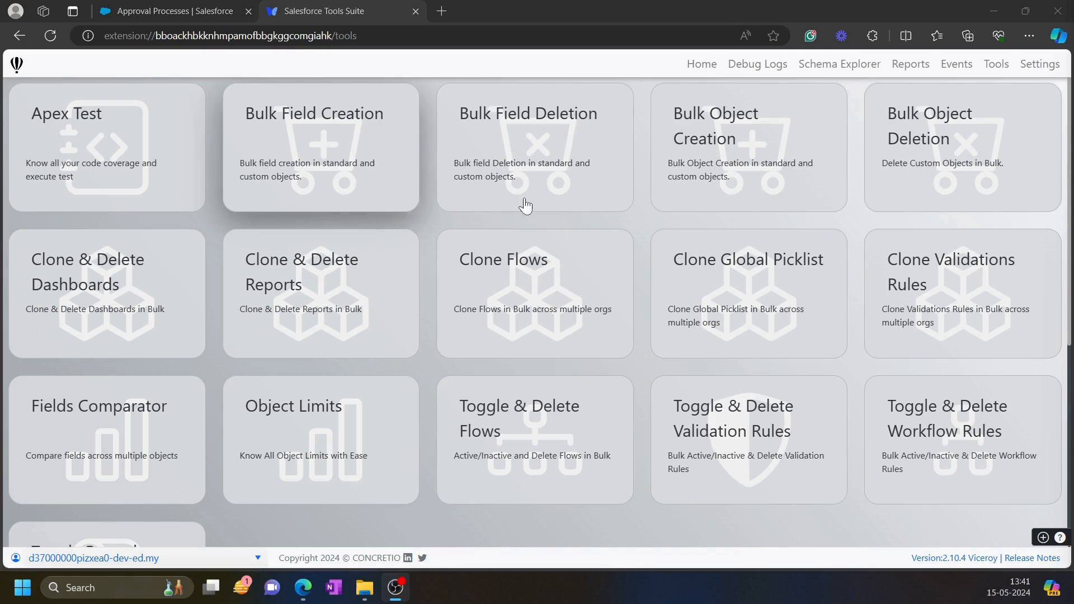
Open the Bulk Field Creation tool and choose the Account object with the Checkbox field type
left_click(996, 73)
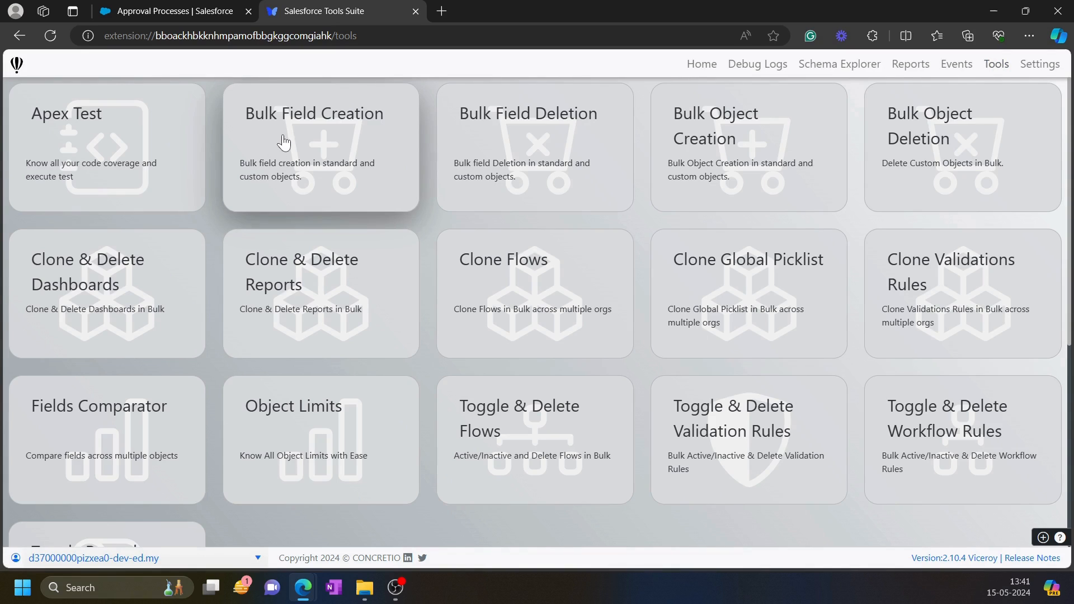
left_click(352, 150)
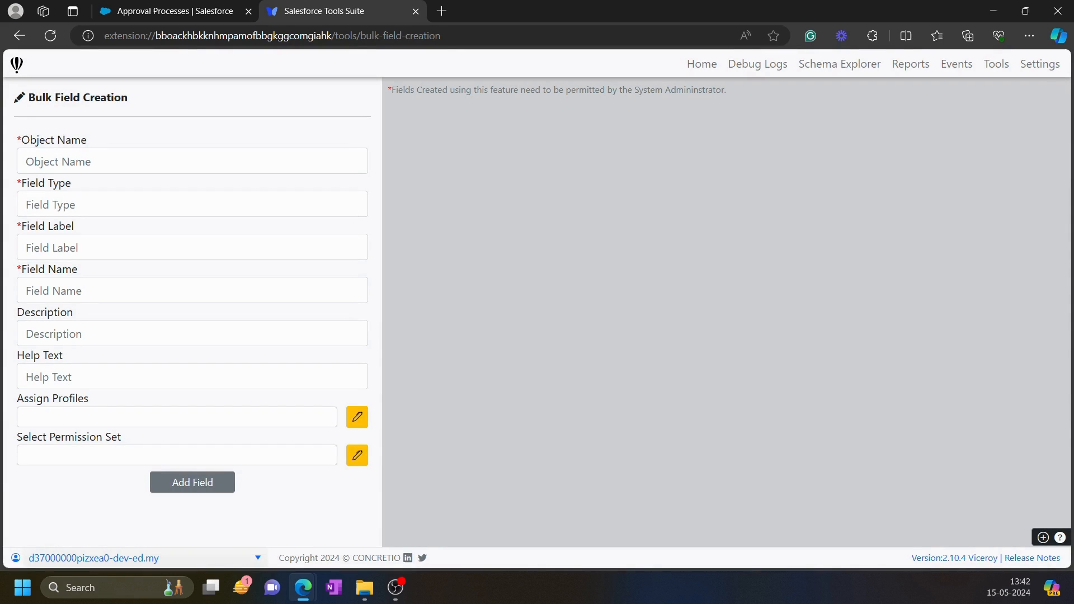
left_click(192, 162)
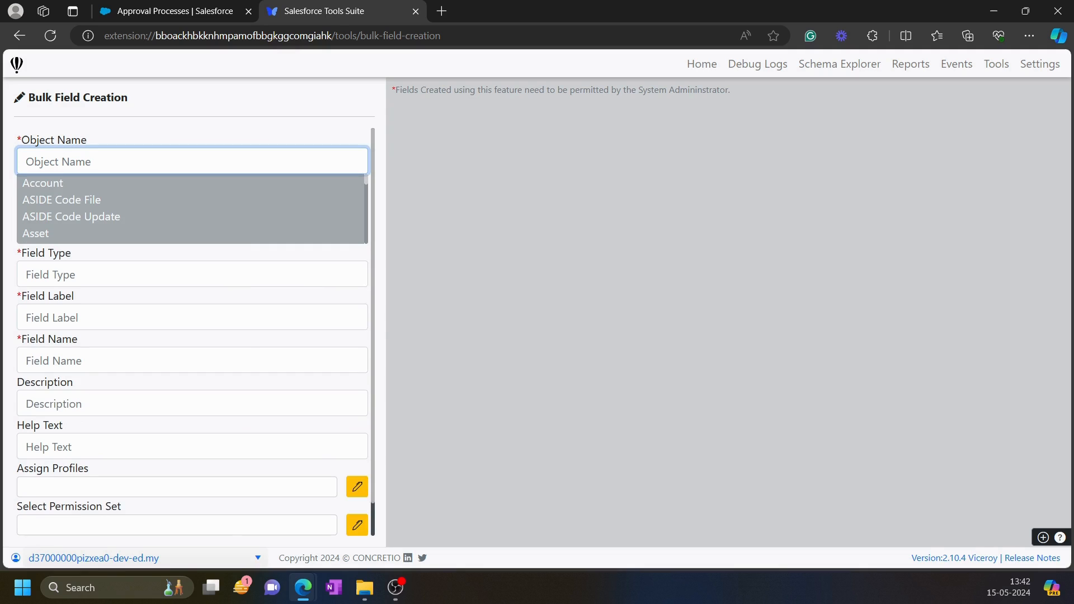
left_click(193, 191)
left_click(193, 203)
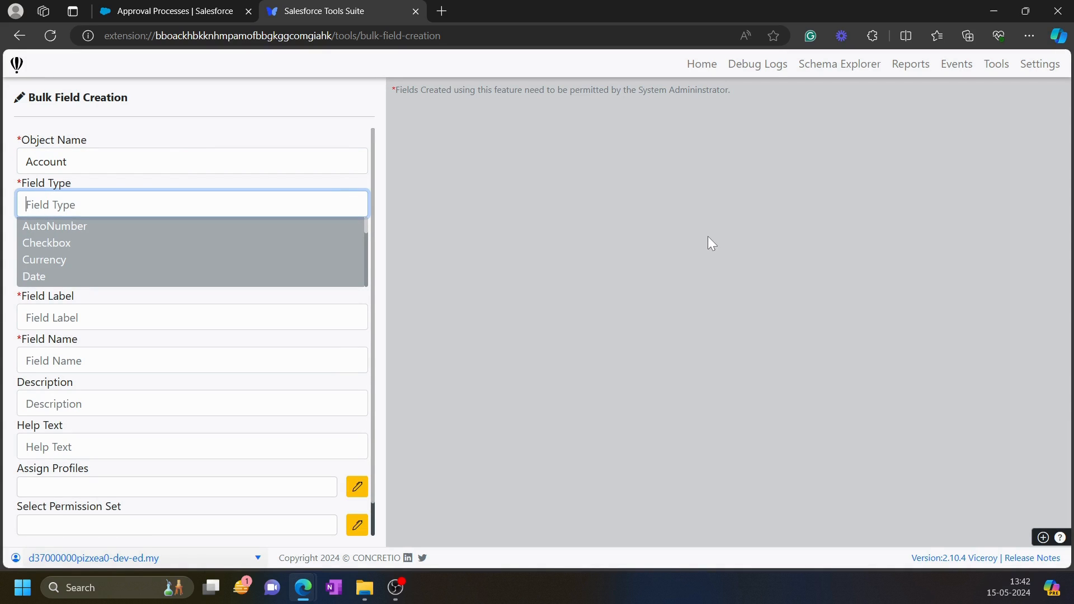
left_click(56, 247)
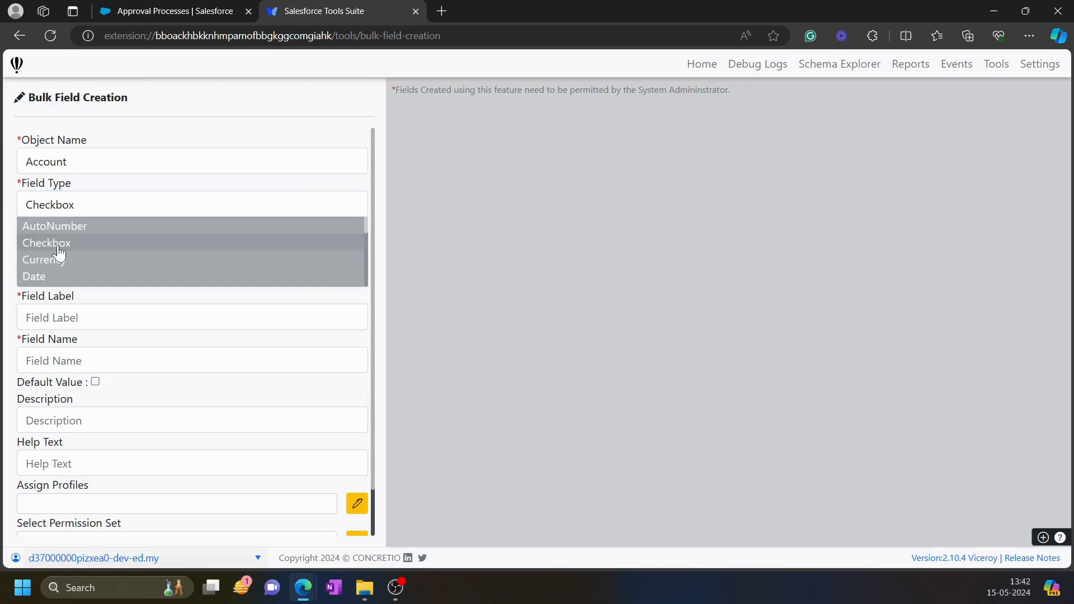
Label the checkbox field Field One, turn on its default value, and enter Field One Description as its description
left_click(56, 247)
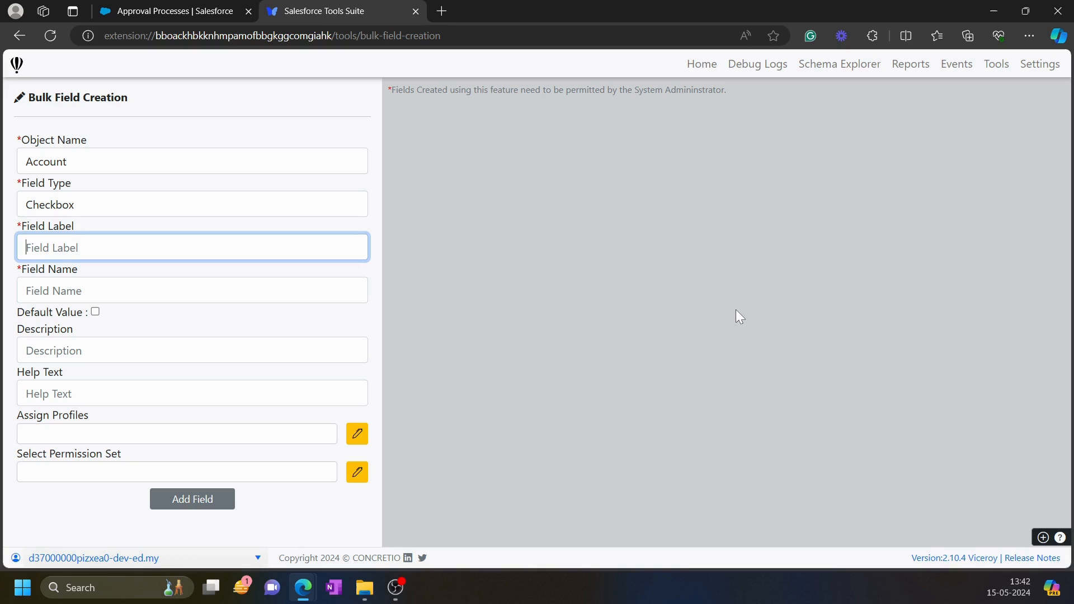
type("Field One")
key("Tab")
key("Tab")
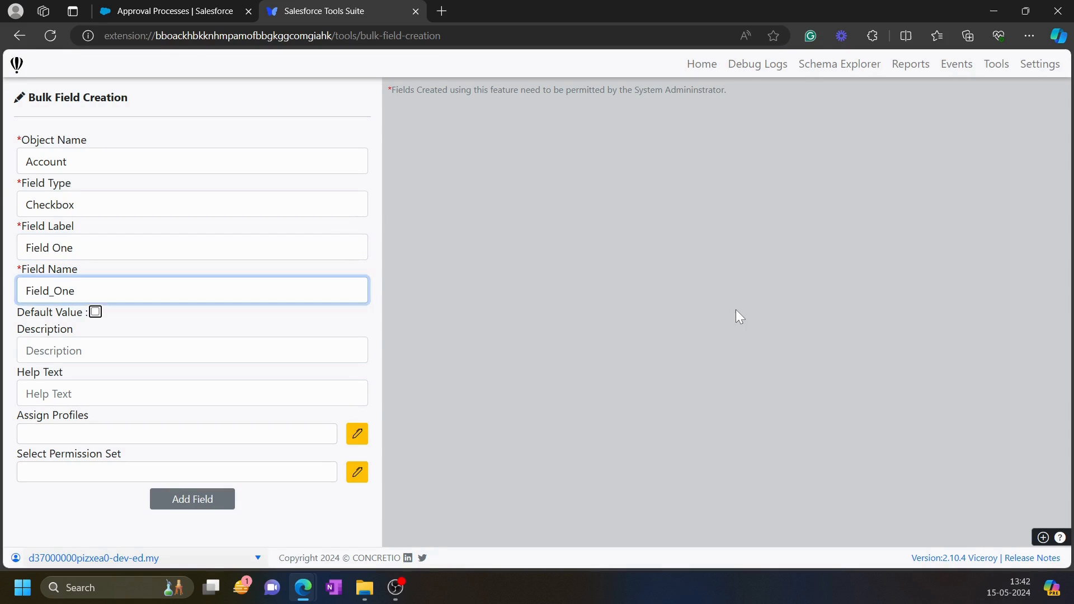
left_click(96, 313)
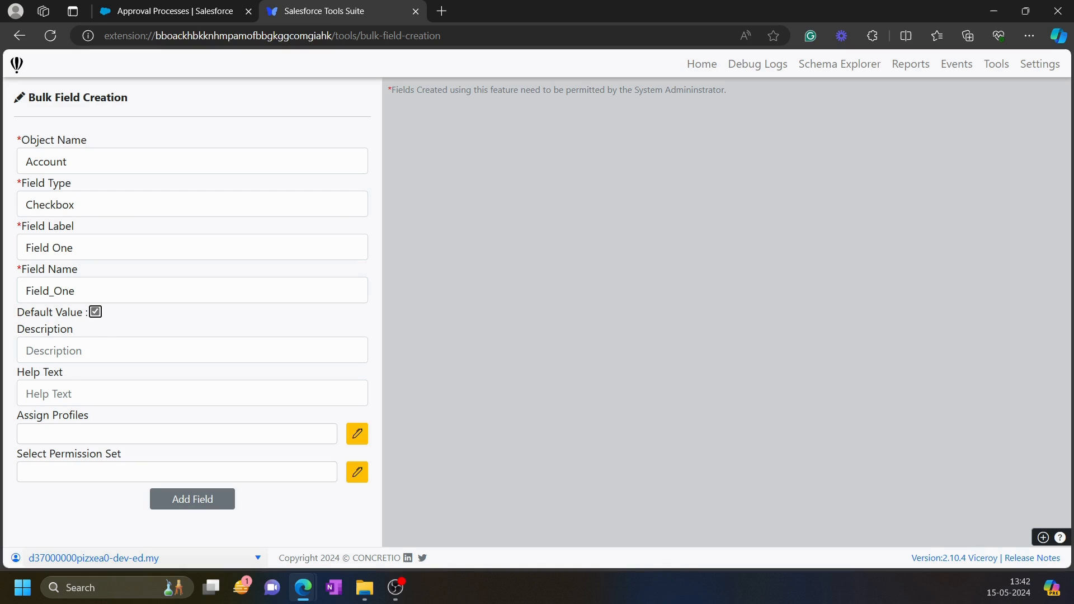
key("Tab")
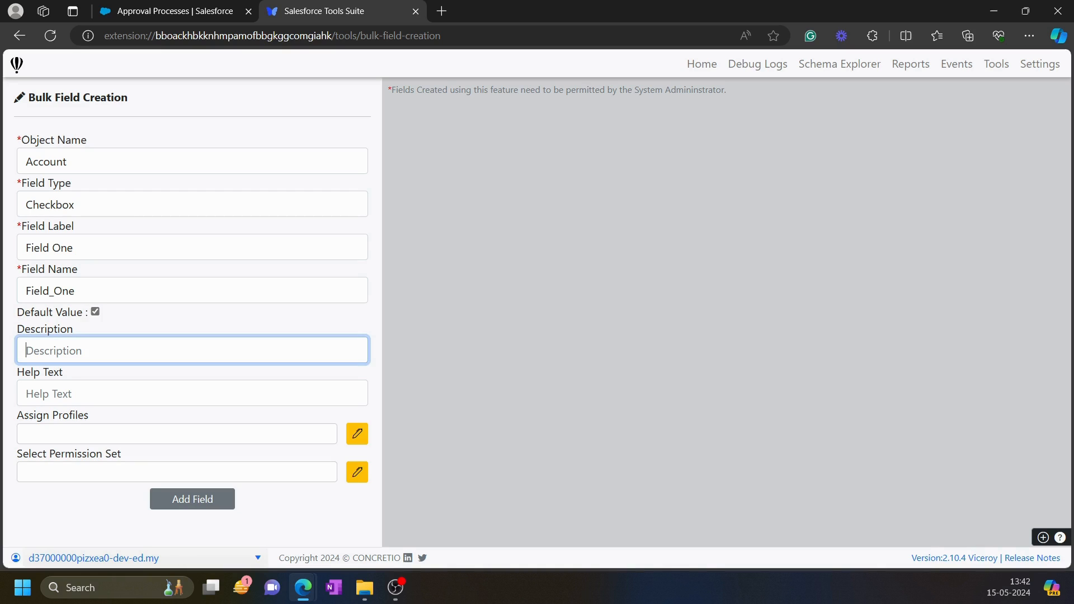
type("Field One Description")
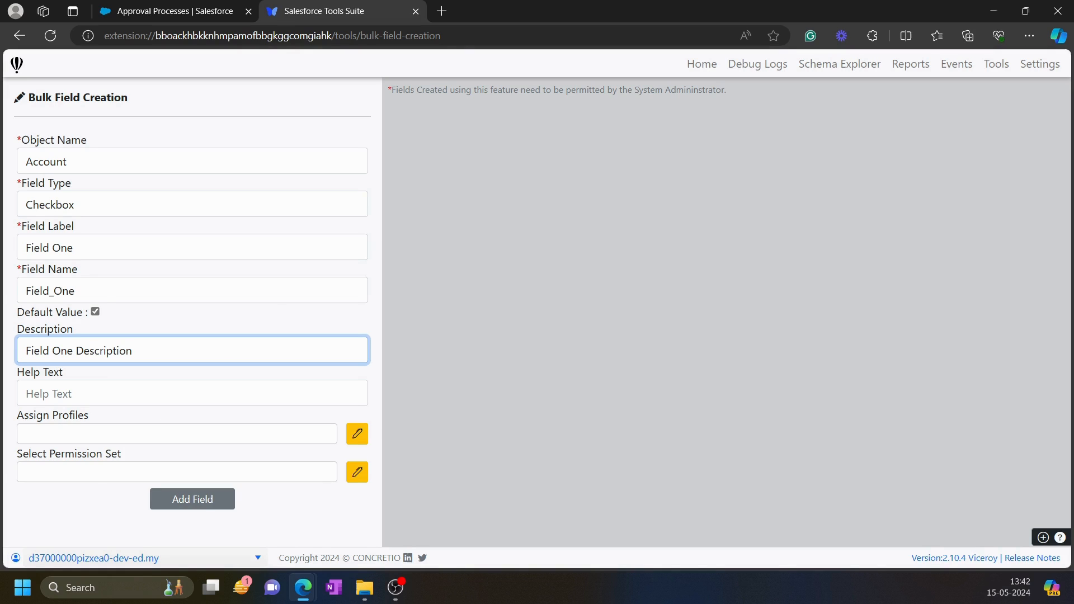
Assign the Overage High Volume Customer Portal User and Chatter Free User profiles to Field One, marking both read-only
left_click(357, 436)
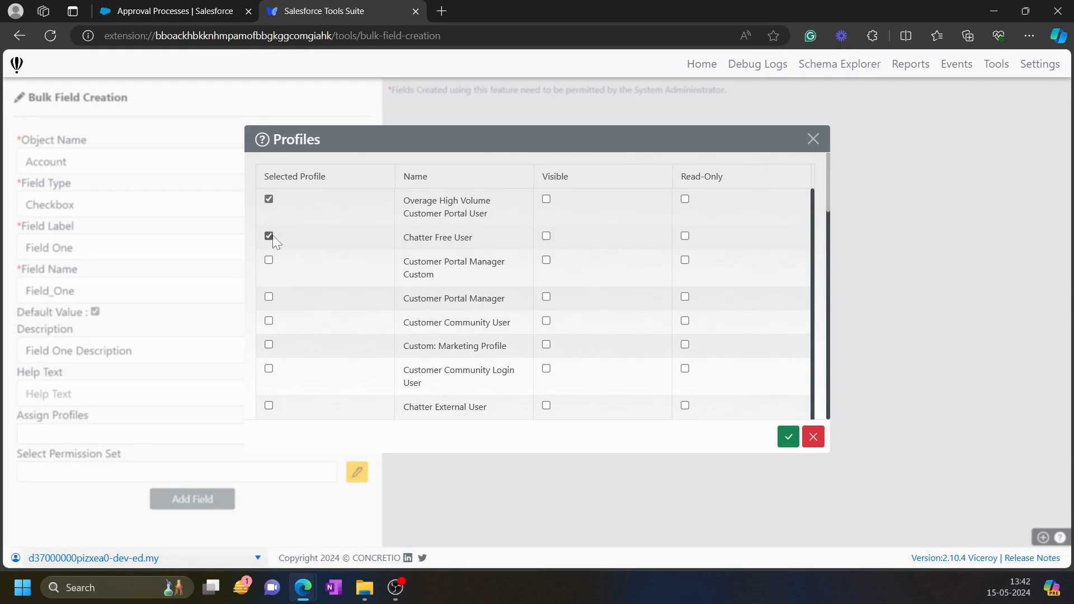
left_click(685, 200)
left_click(682, 237)
scroll(542, 348, "down", 8)
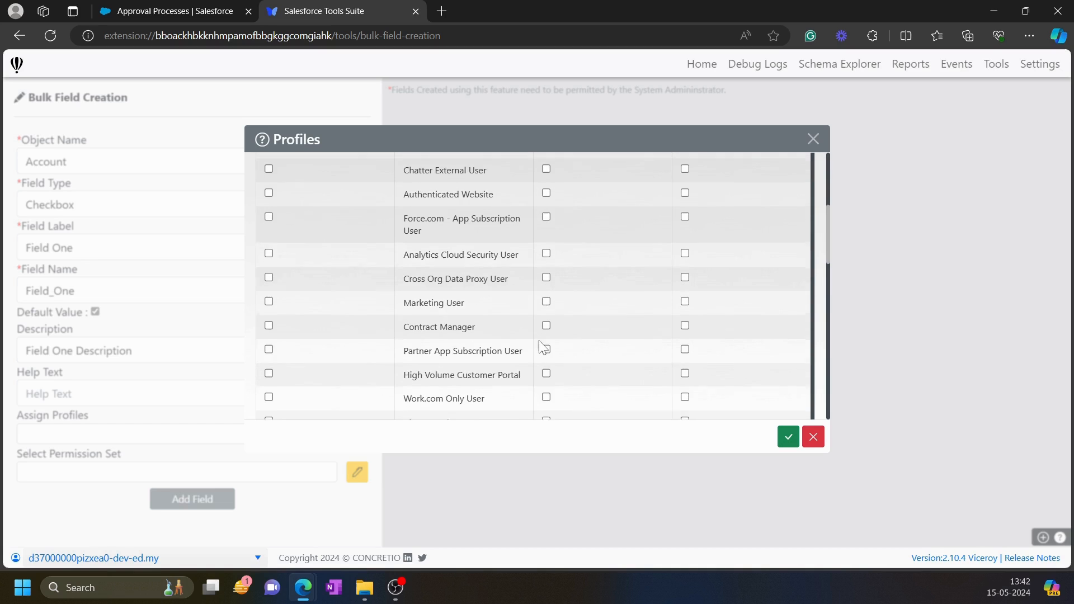
scroll(540, 342, "down", 5)
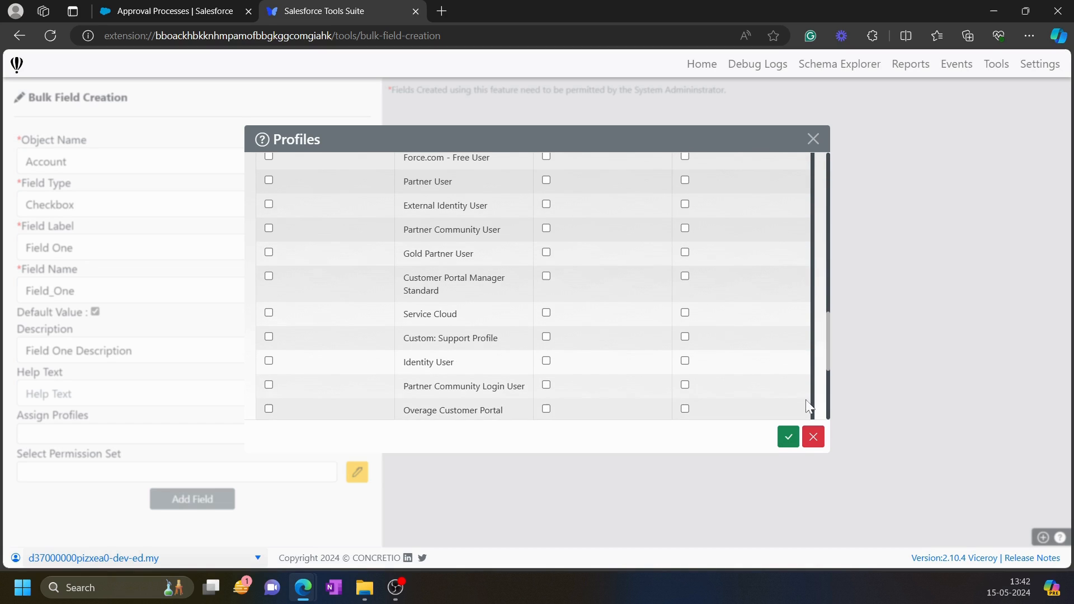
left_click(789, 436)
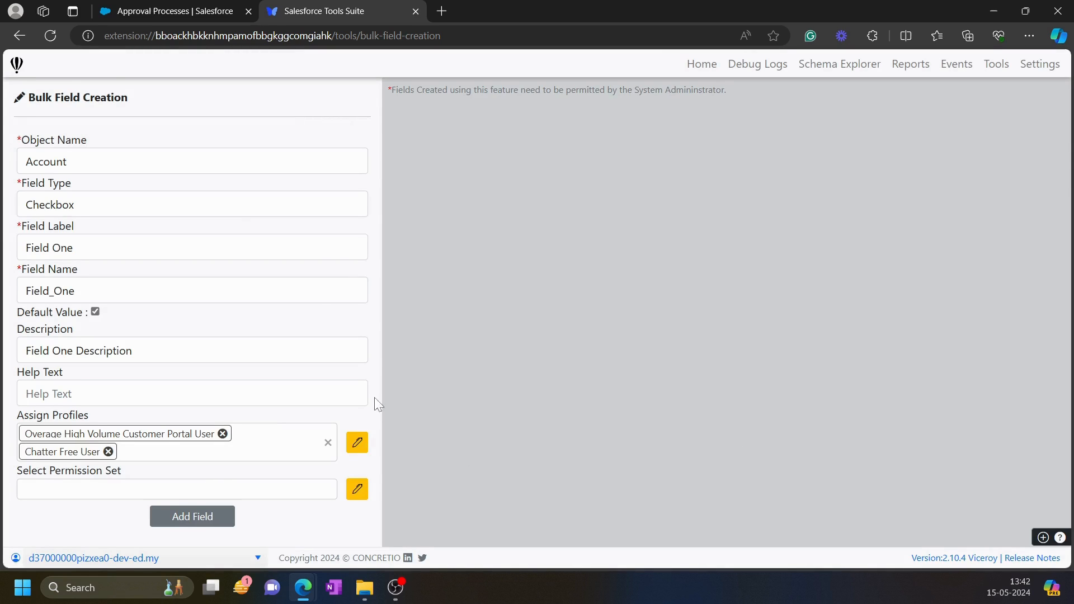
Check the available permission sets without selecting any, and add Field One to the fields queued for creation
left_click(116, 487)
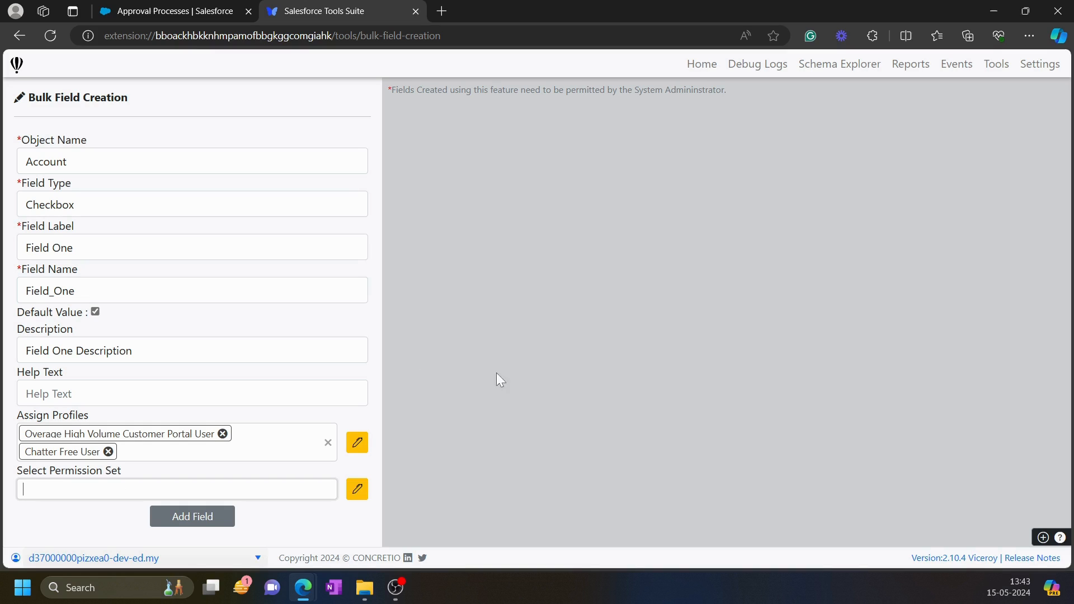
left_click(356, 490)
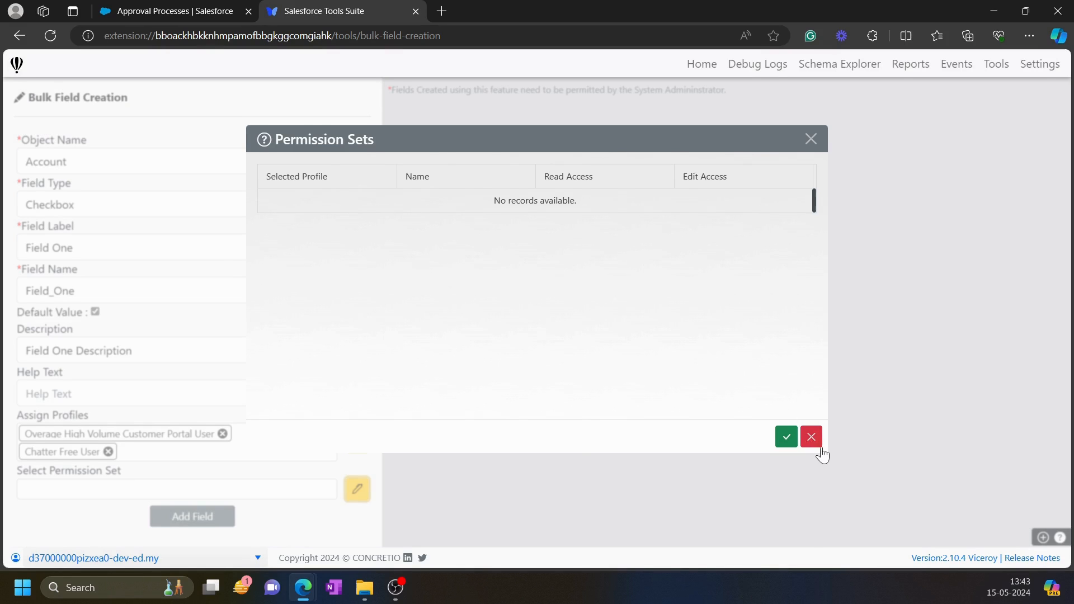
left_click(811, 437)
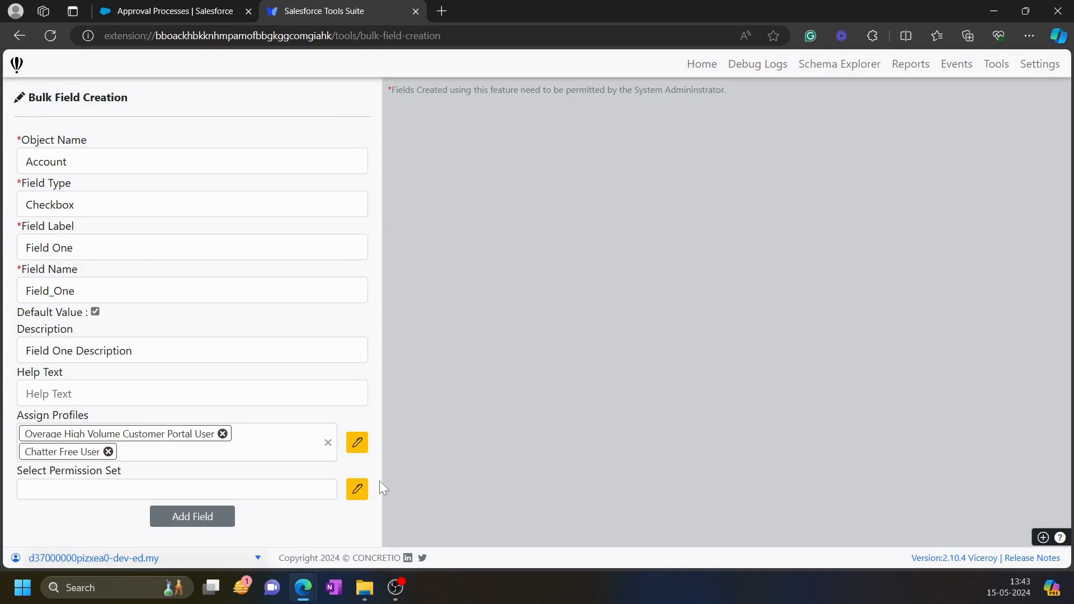
left_click(195, 522)
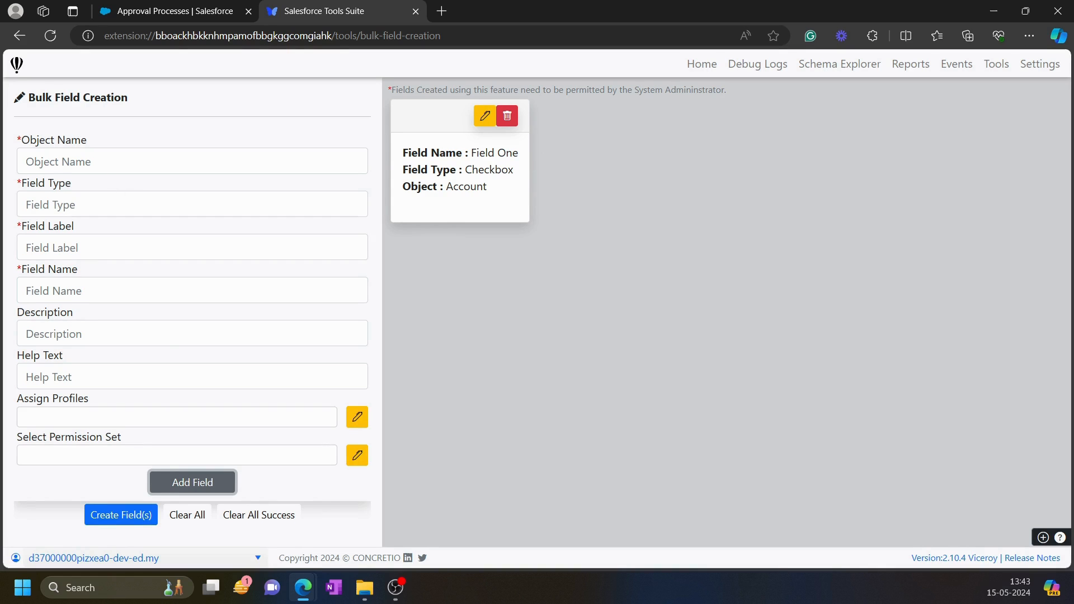
Start a second field on the Account object and set its field type to Text
left_click(89, 162)
left_click(65, 186)
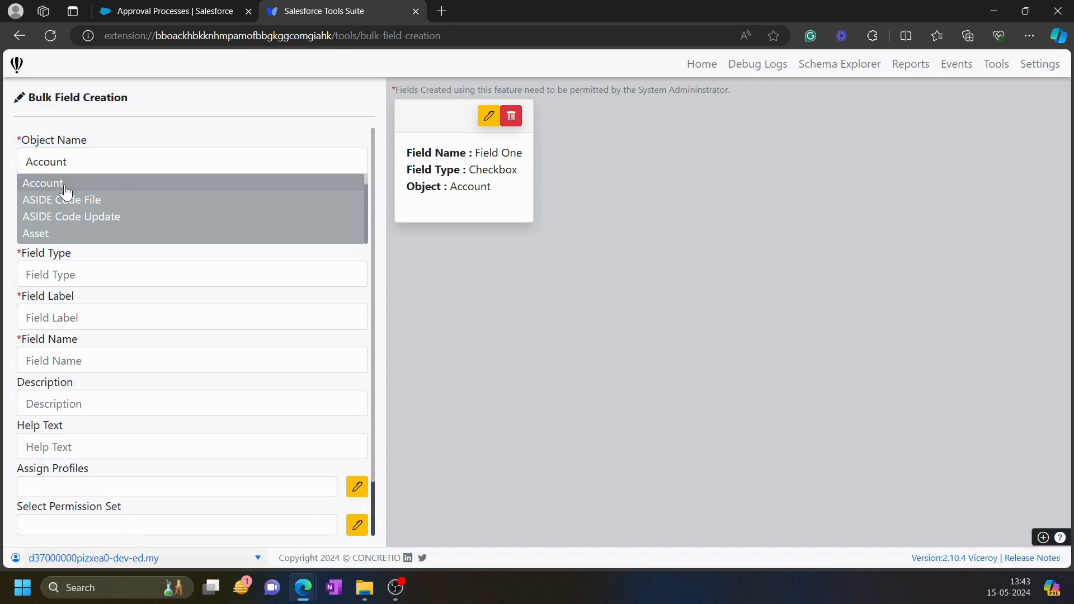
left_click(68, 204)
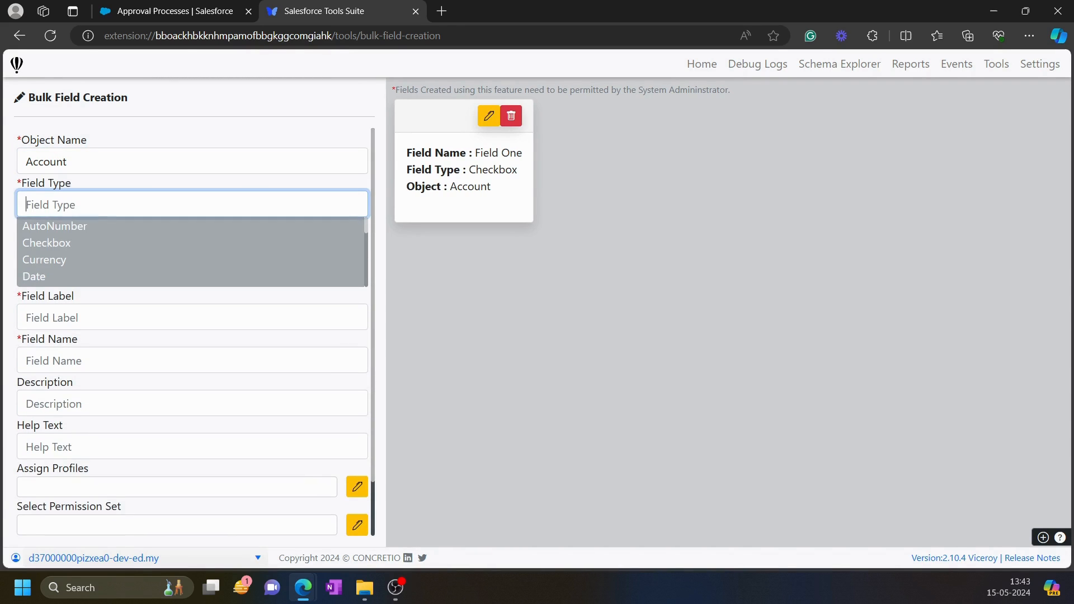
type("F")
key("BackSpace")
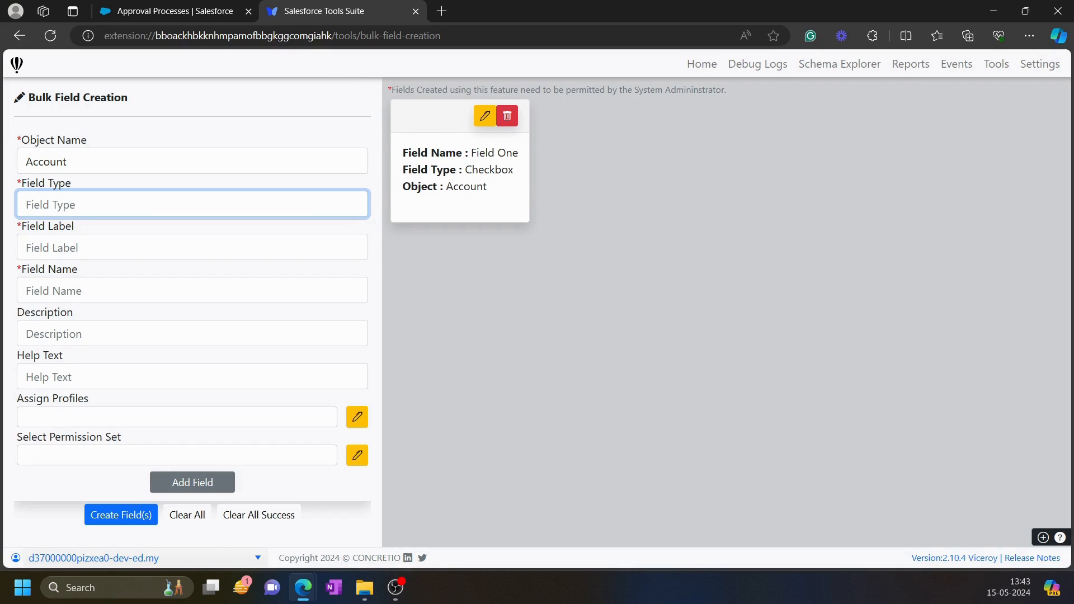
scroll(55, 252, "down", 1)
scroll(62, 235, "down", 5)
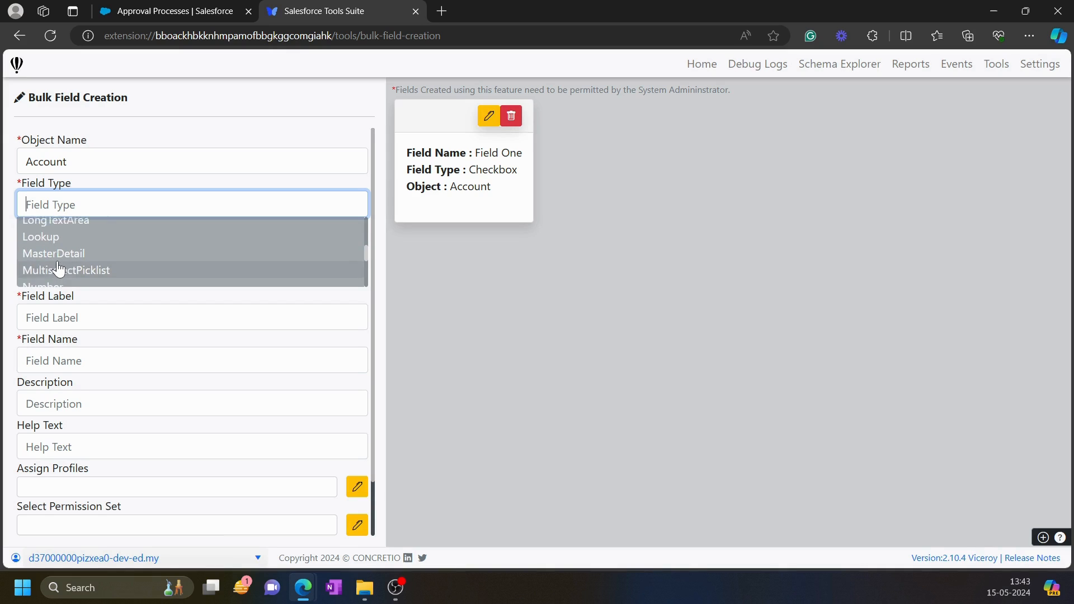
scroll(60, 266, "down", 3)
scroll(58, 270, "down", 4)
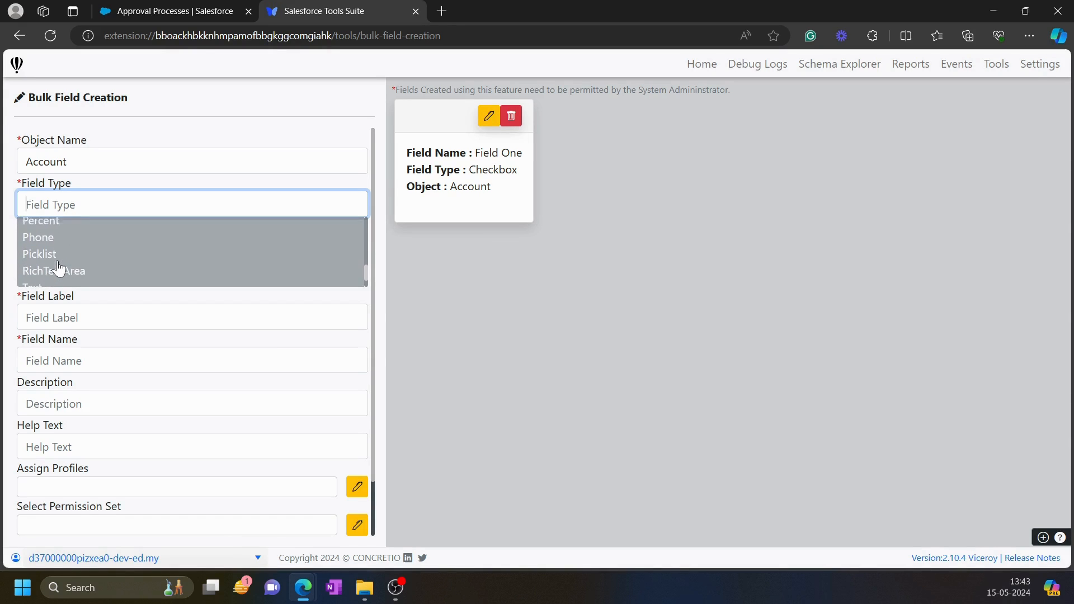
left_click(44, 266)
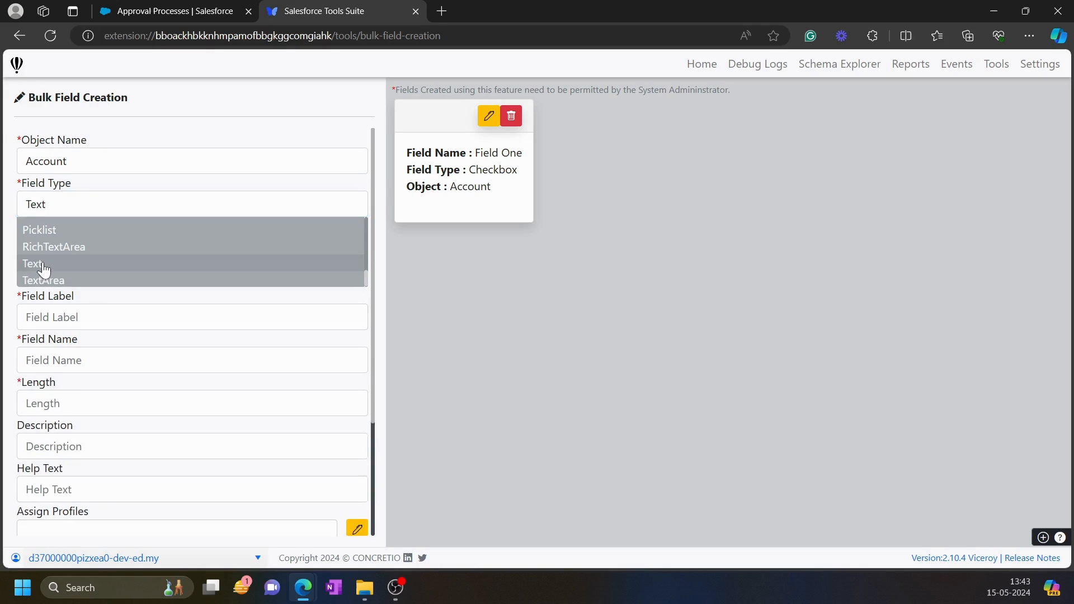
Label the text field Field Two and set its length to 100
left_click(84, 248)
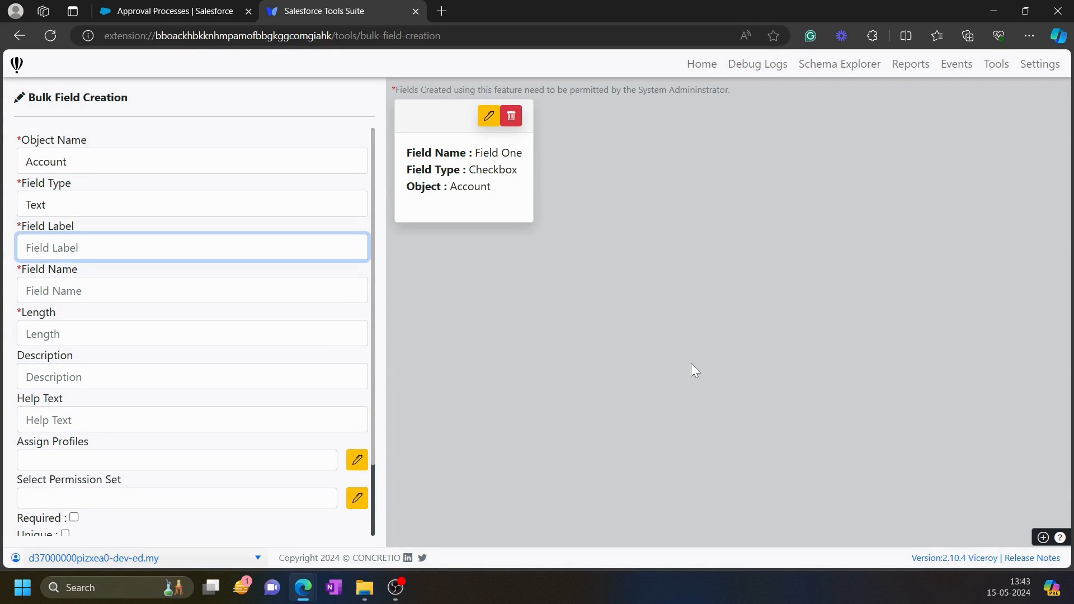
type("Field")
type(" Two")
key("BackSpace")
key("BackSpace")
type("wo")
key("Tab")
key("Tab")
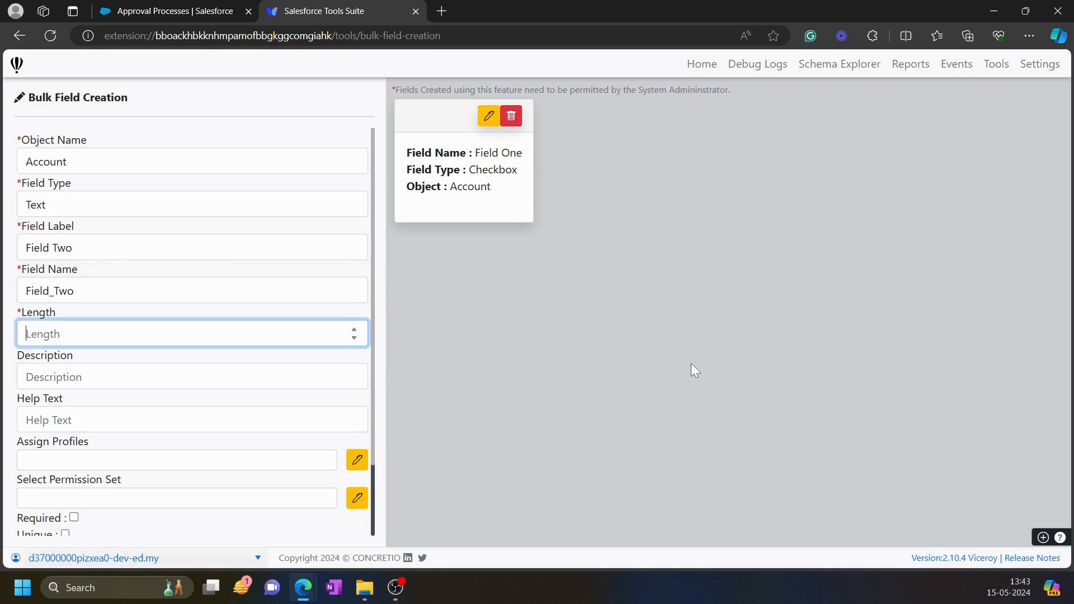
type("100")
key("Tab")
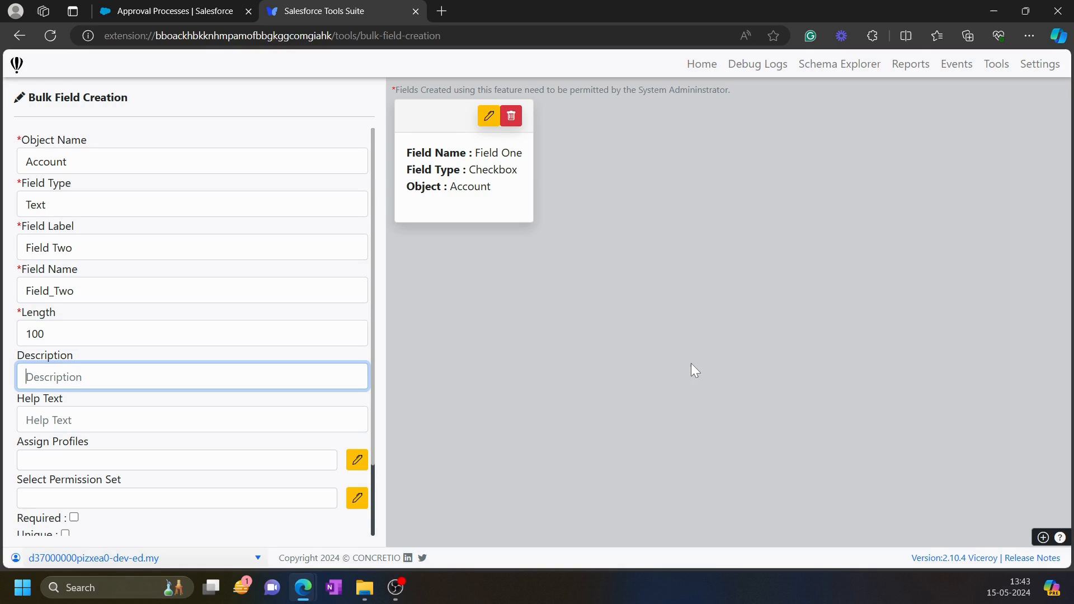
Enter Field Two Description as the description of the text field
type("Field Tow")
key("BackSpace")
key("BackSpace")
key("BackSpace")
type("wo Description")
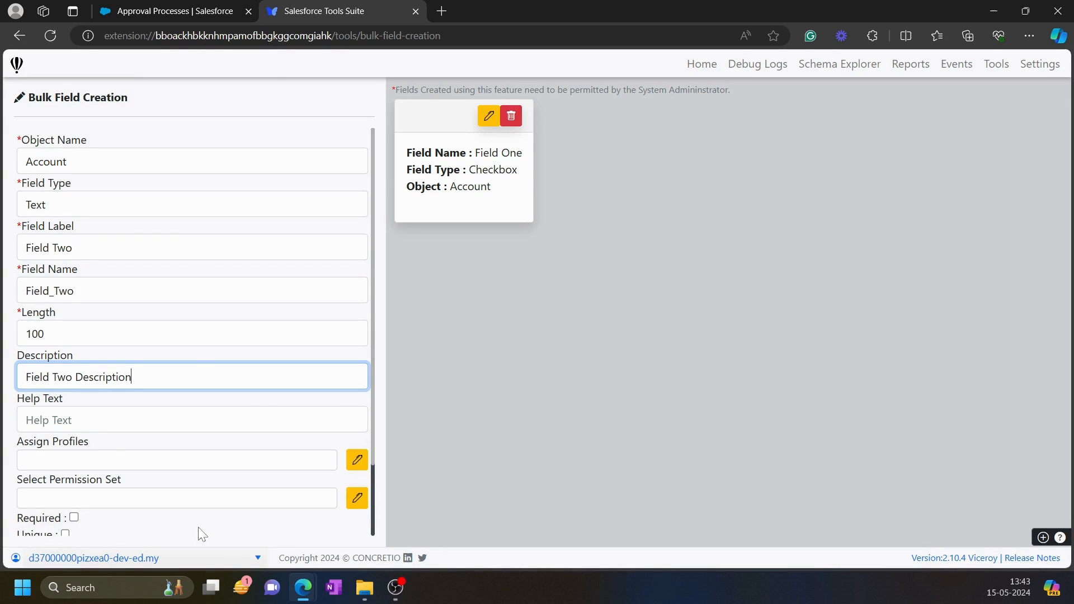
Assign profiles Customer Portal Manager and Customer Community User (visible, read-only) and Custom: Marketing Profile (visible), and add Field Two to the fields queued for creation
scroll(251, 412, "down", 2)
left_click(357, 375)
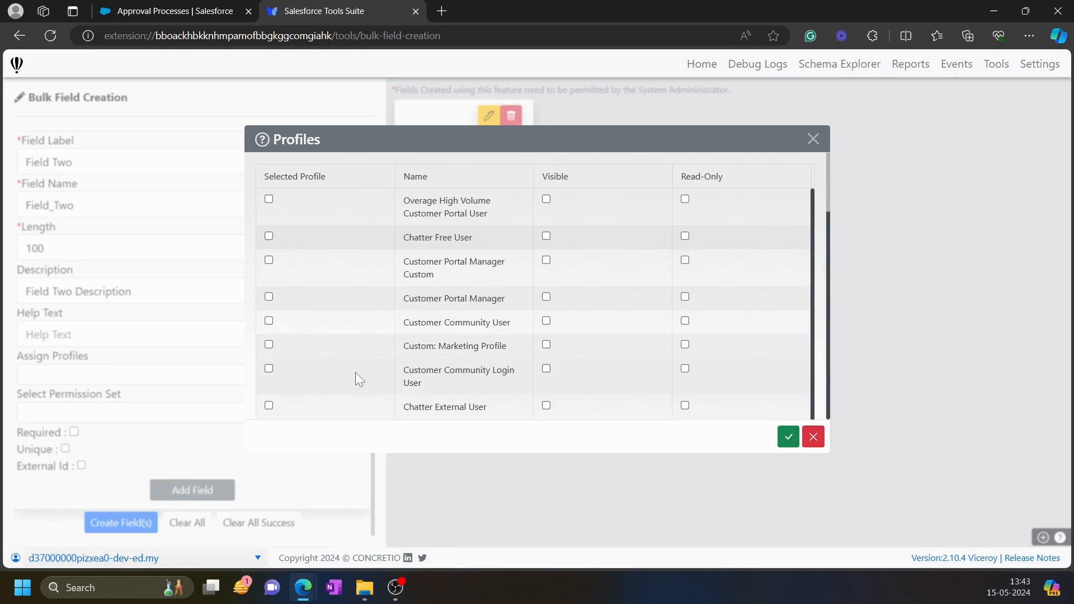
left_click(269, 297)
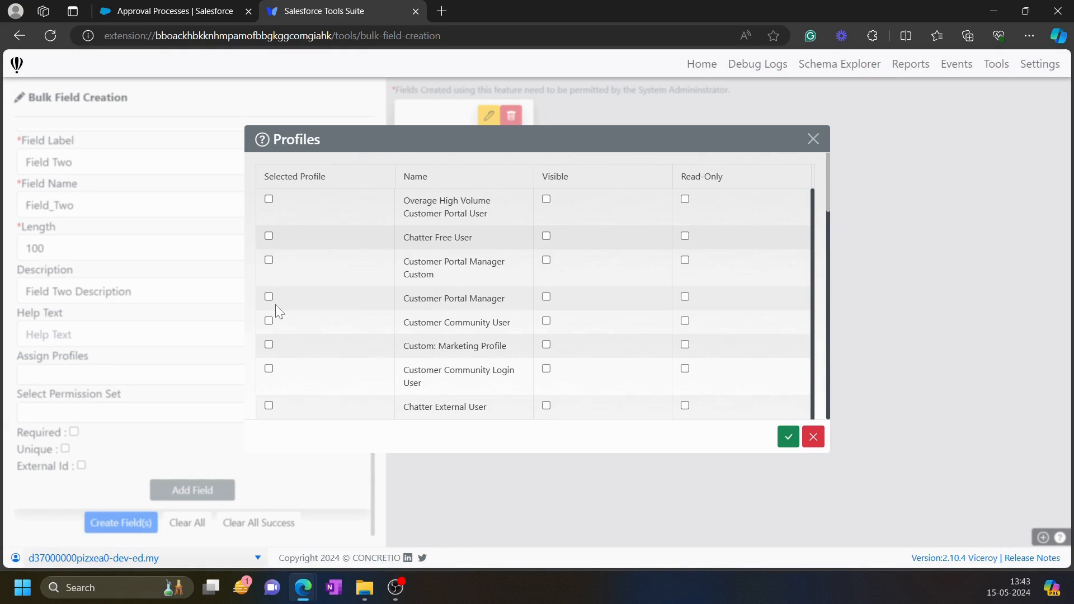
left_click(268, 344)
left_click(546, 297)
left_click(685, 297)
left_click(685, 321)
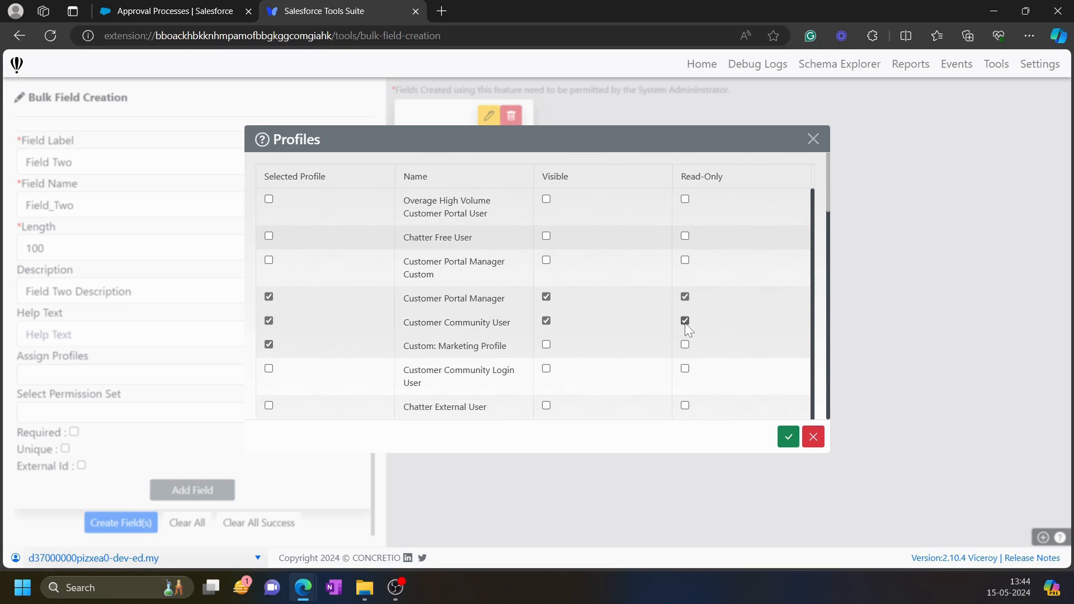
left_click(546, 345)
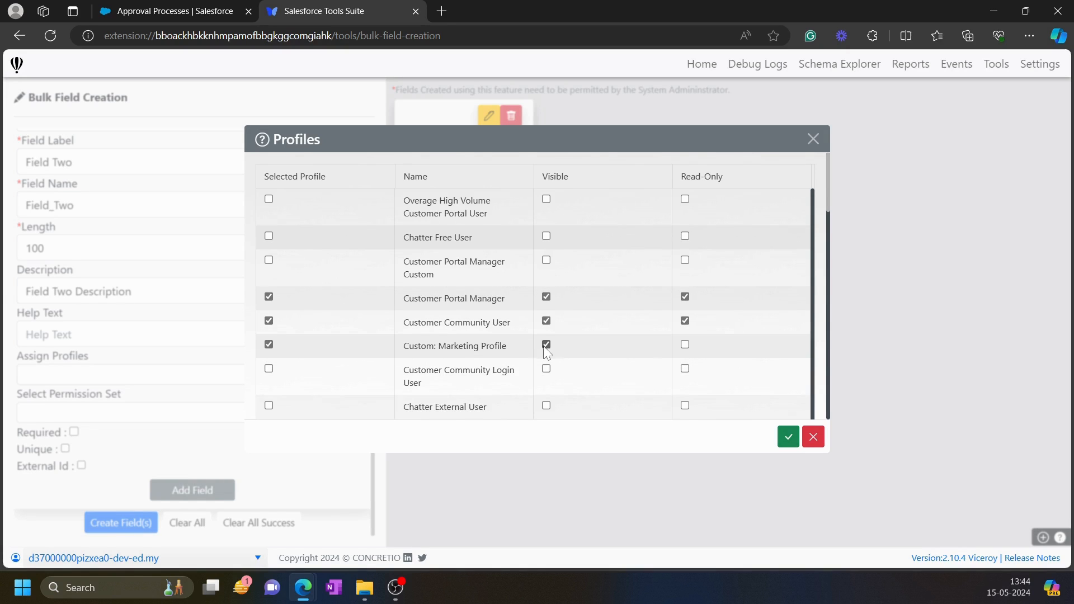
left_click(789, 437)
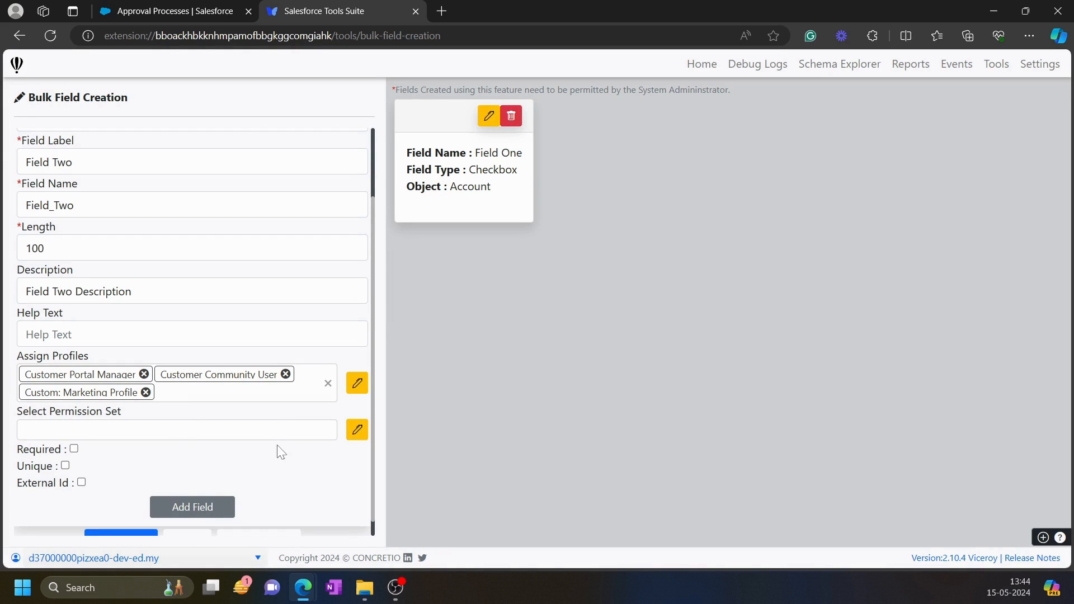
scroll(193, 475, "down", 1)
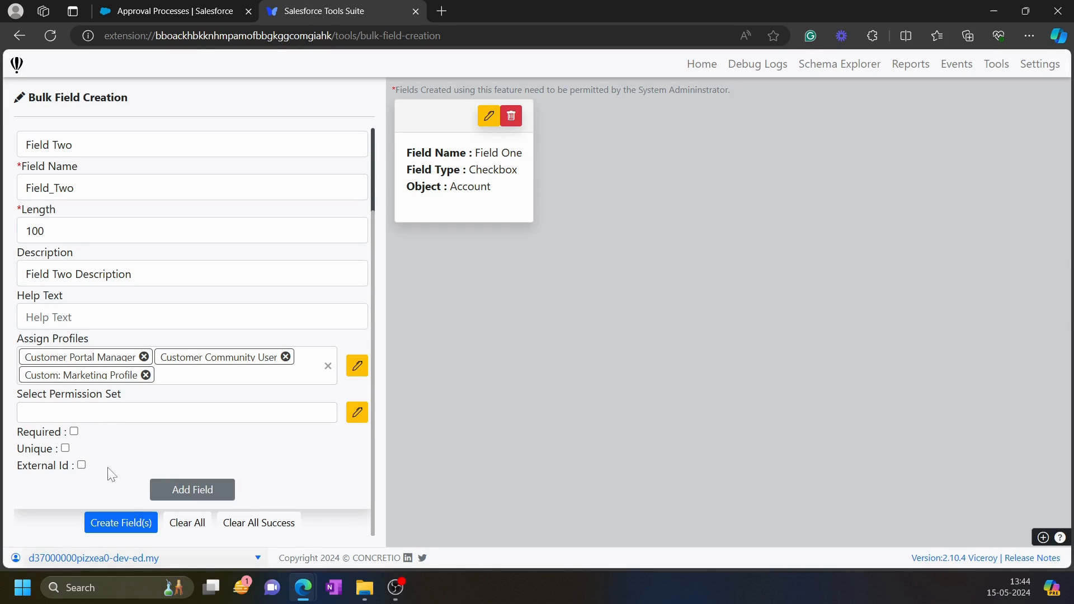
left_click(192, 490)
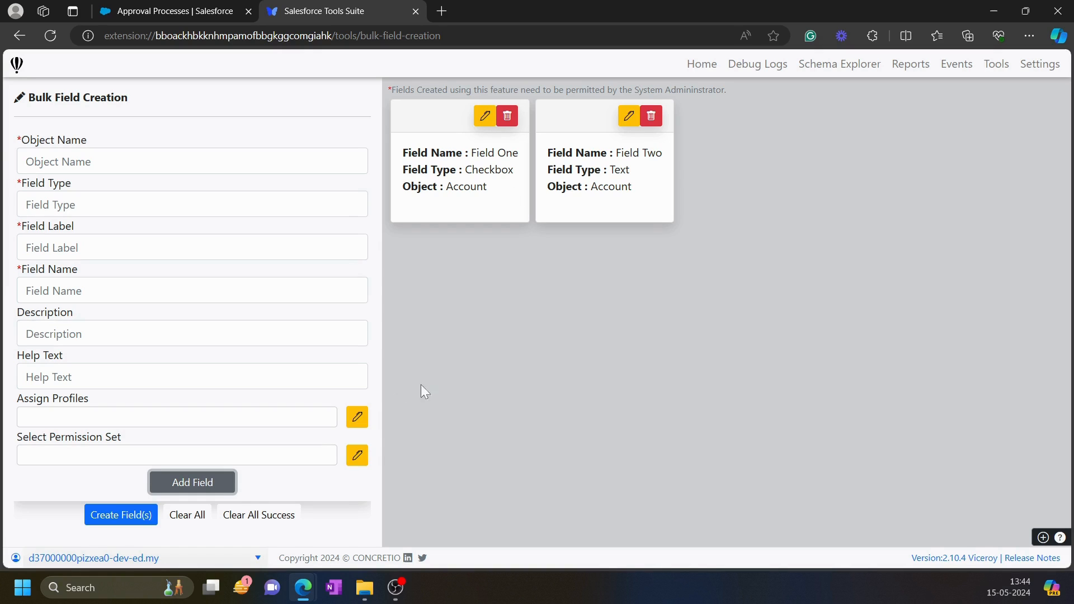
Create the queued Field One and Field Two on the Account object
left_click(125, 522)
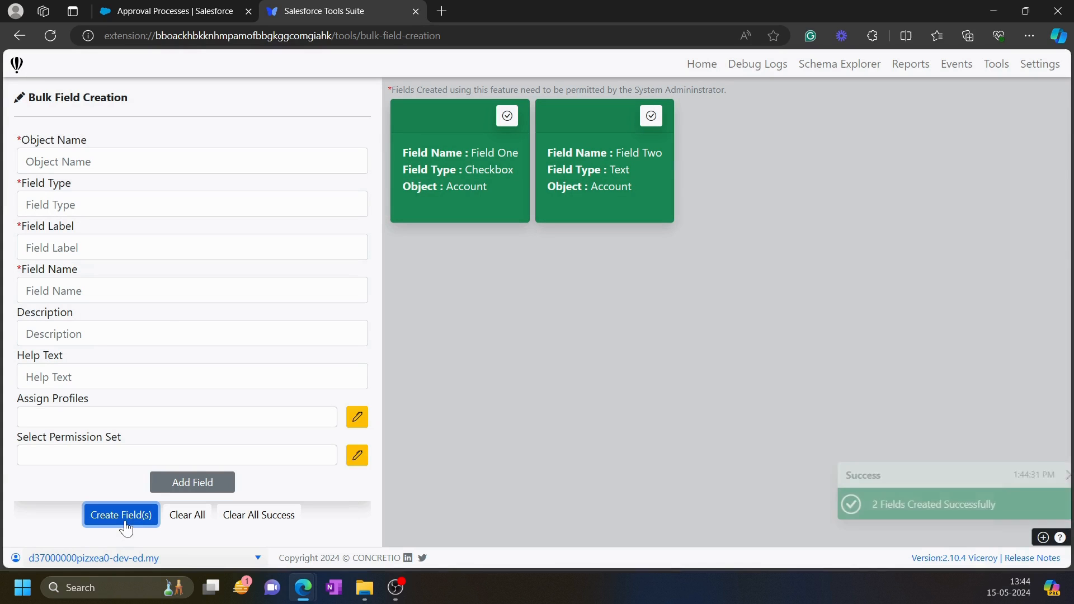
Switch to Salesforce Setup, and search the Account object's Fields & Relationships in Object Manager for "Fie"
left_click(177, 7)
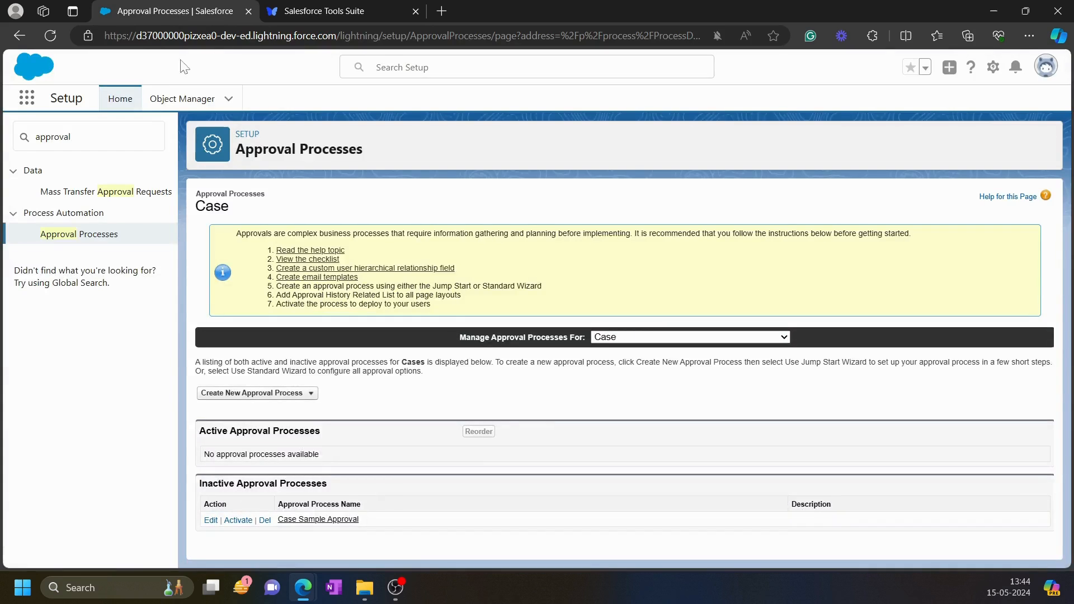
left_click(182, 99)
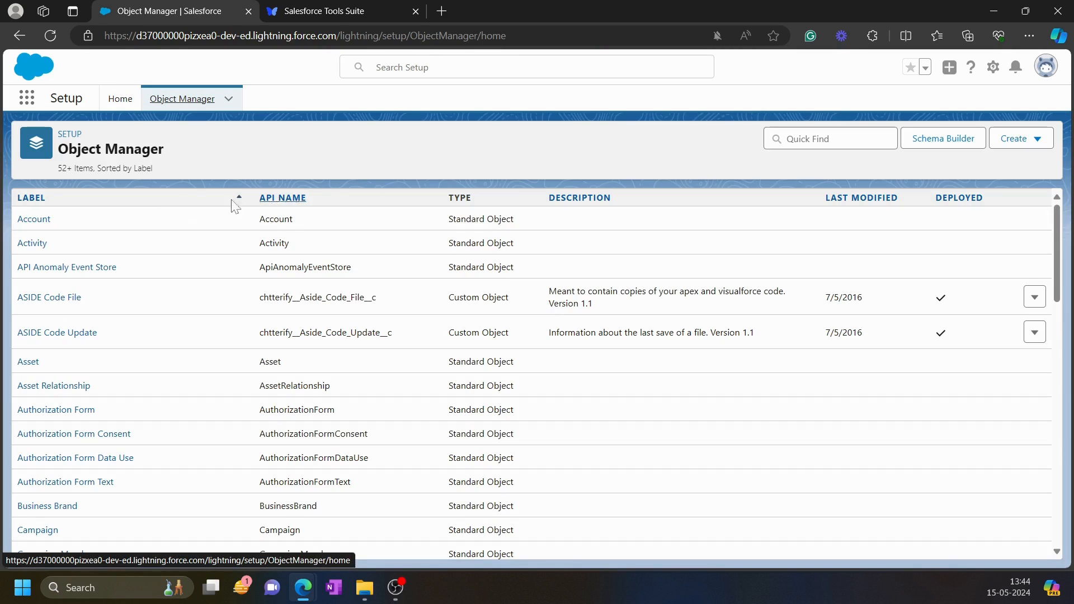
left_click(39, 220)
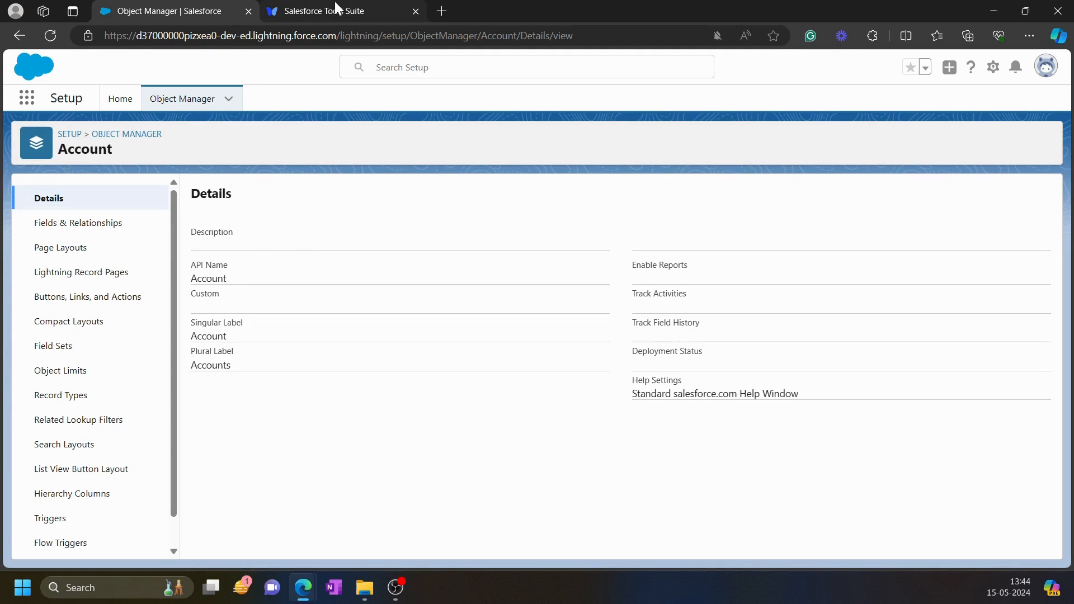
left_click(106, 227)
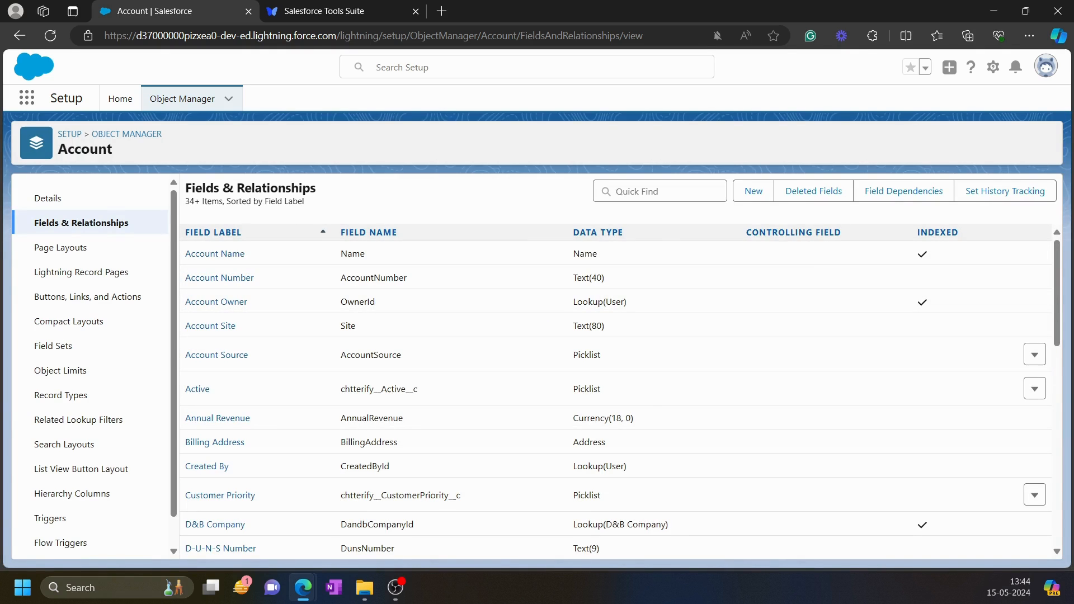
left_click(617, 191)
type("Fie")
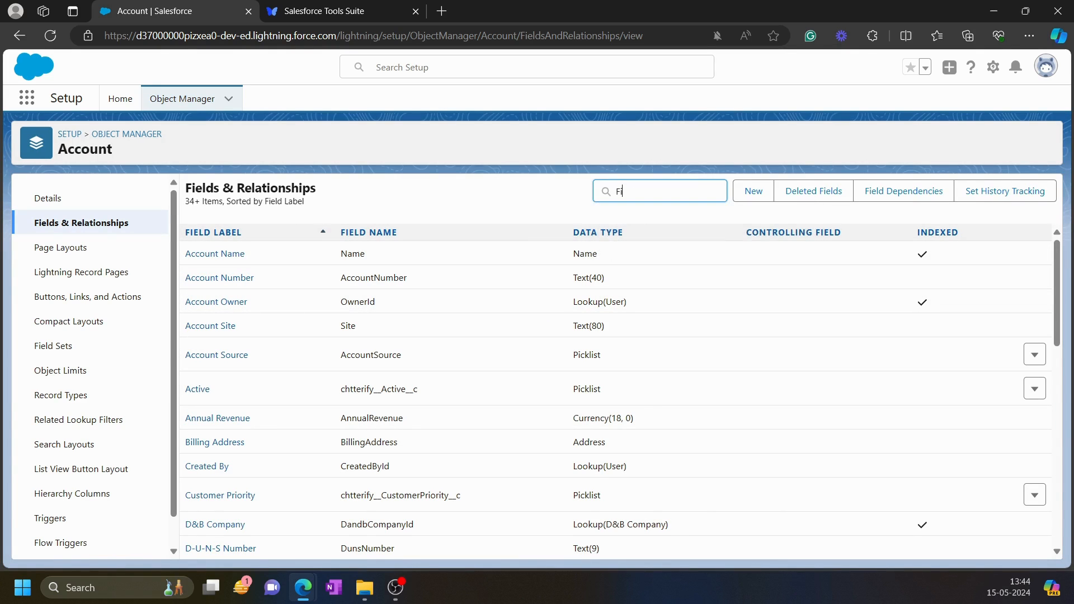